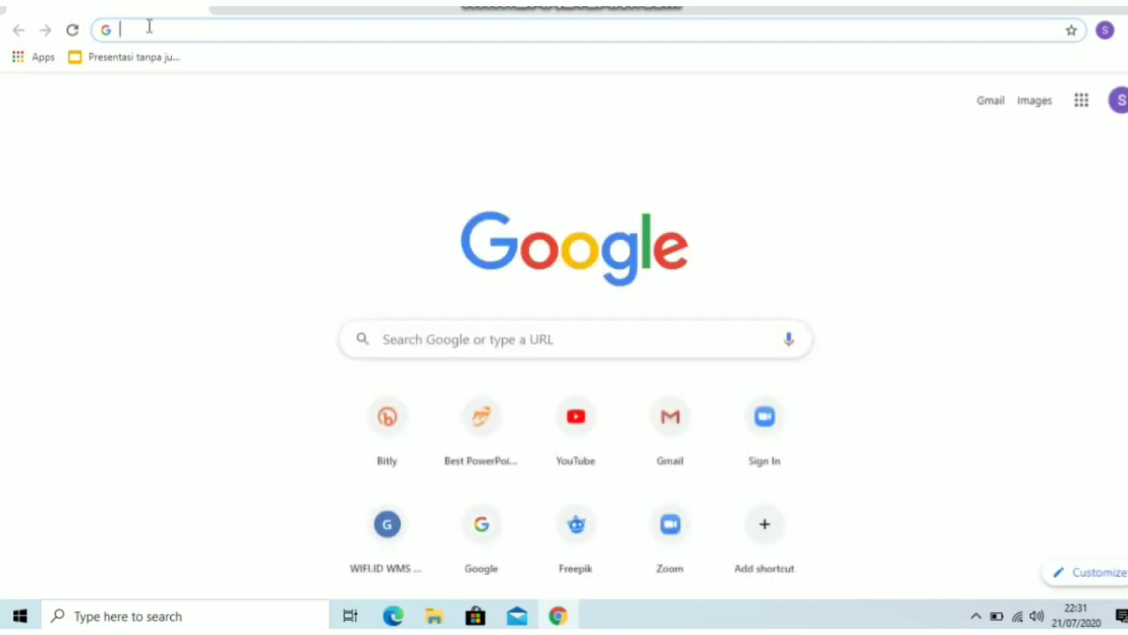
text(www.bac)
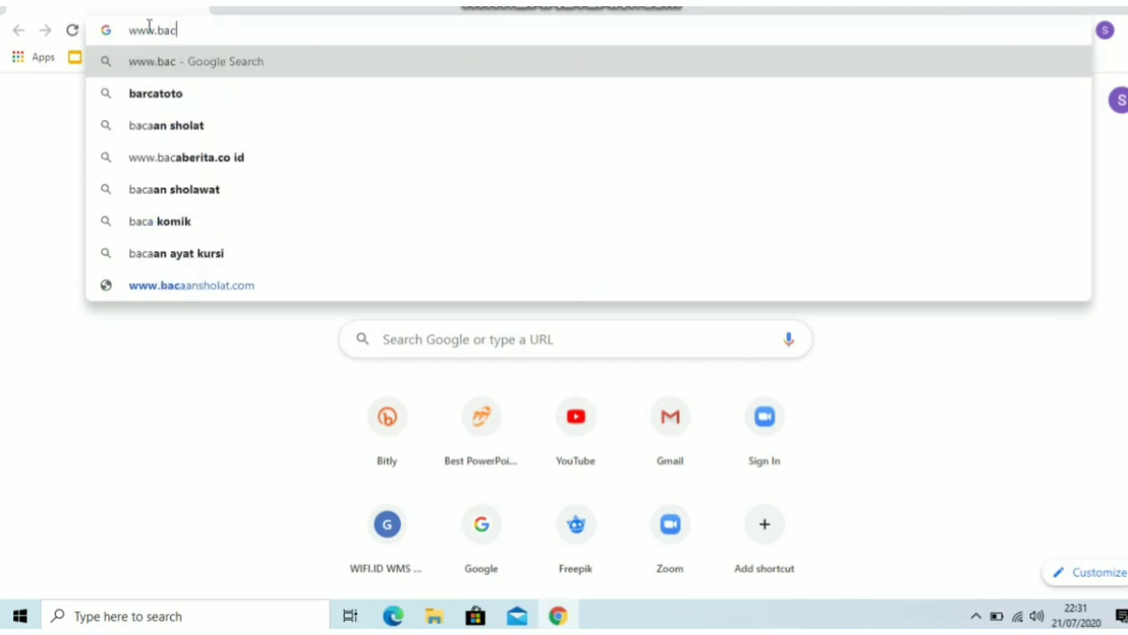
key(BackSpace)
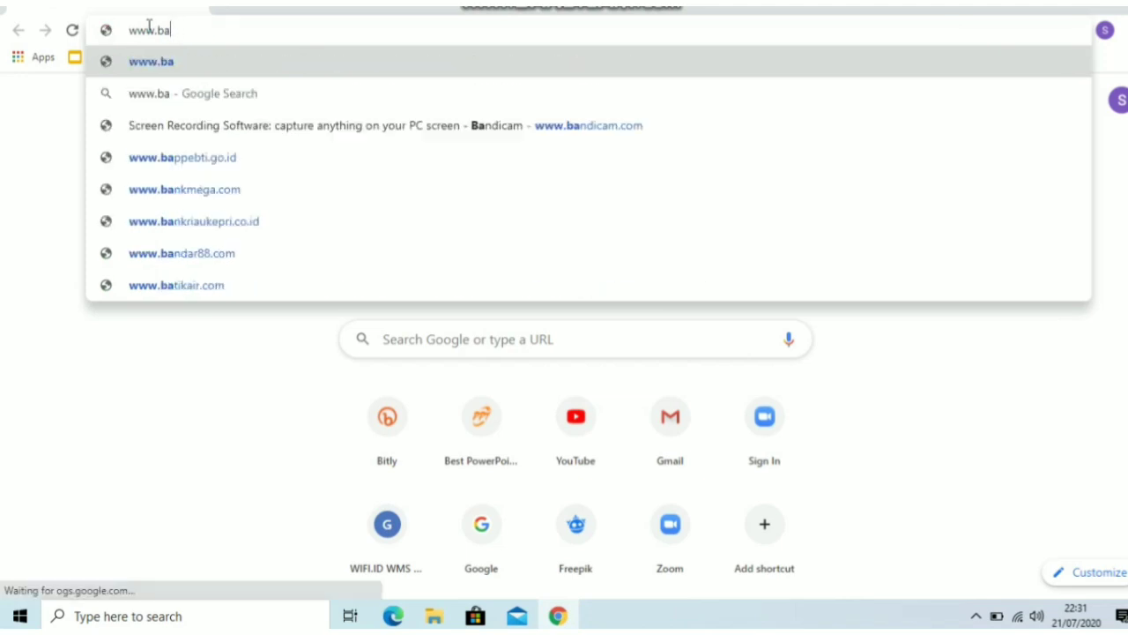
text(ndicam.com)
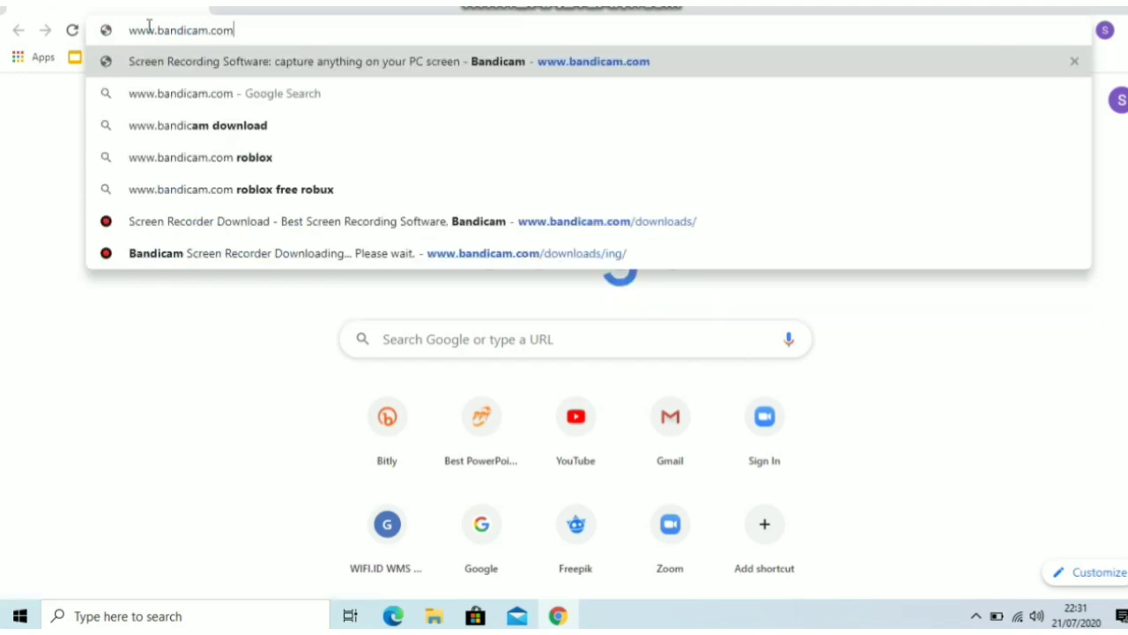
key(Return)
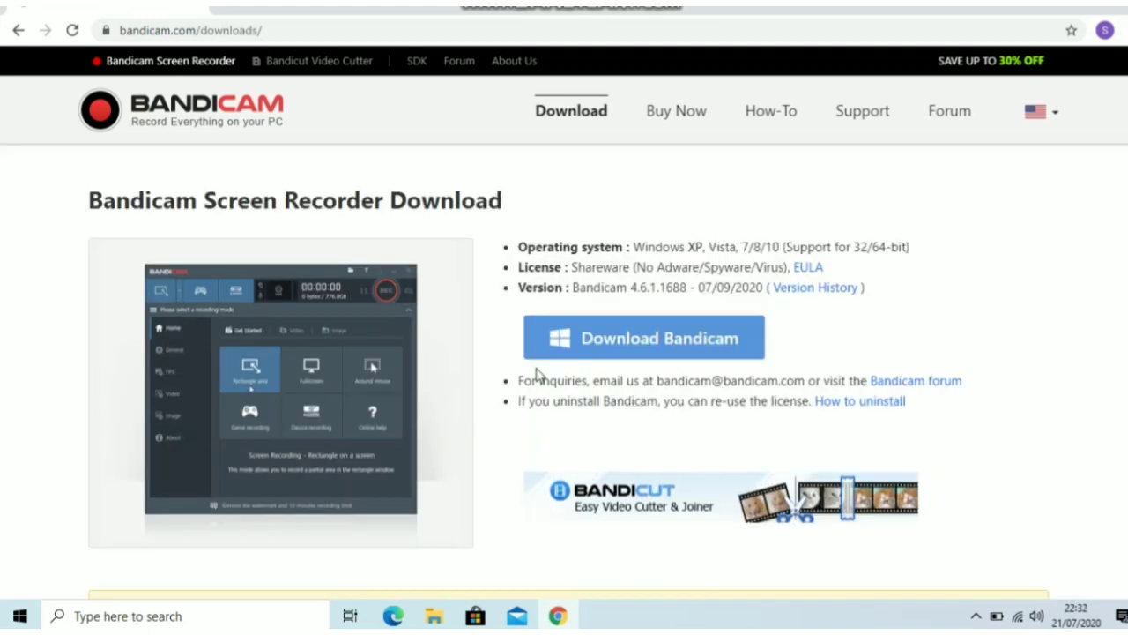
click(600, 340)
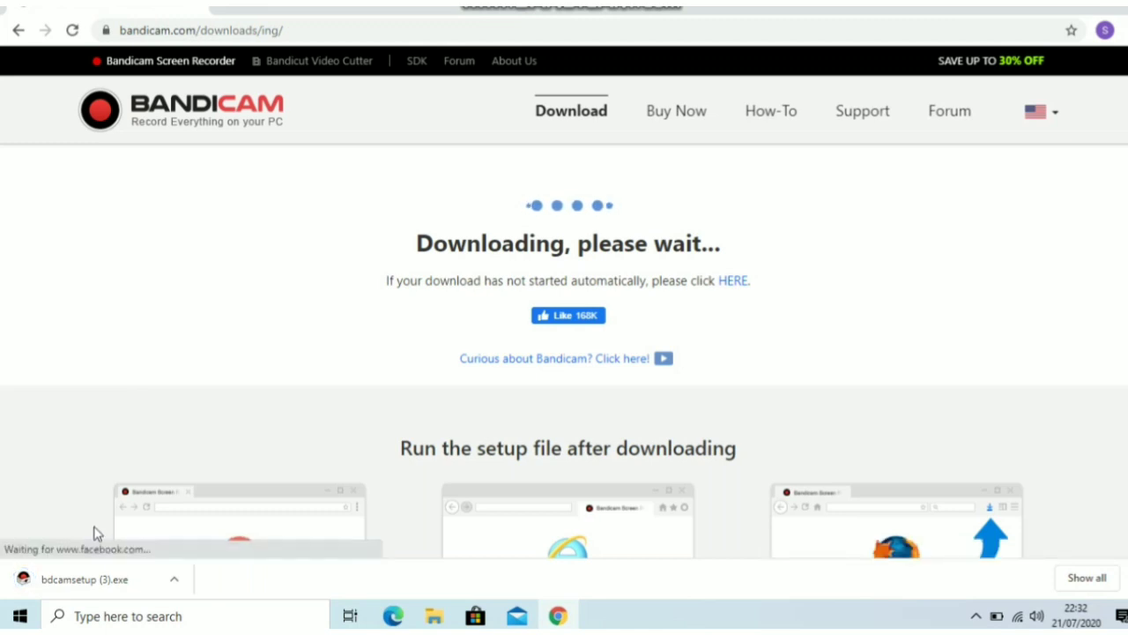
Step: Run the downloaded bdcamsetup (3) installer from its folder, then cancel the installer at the language selection
click(175, 579)
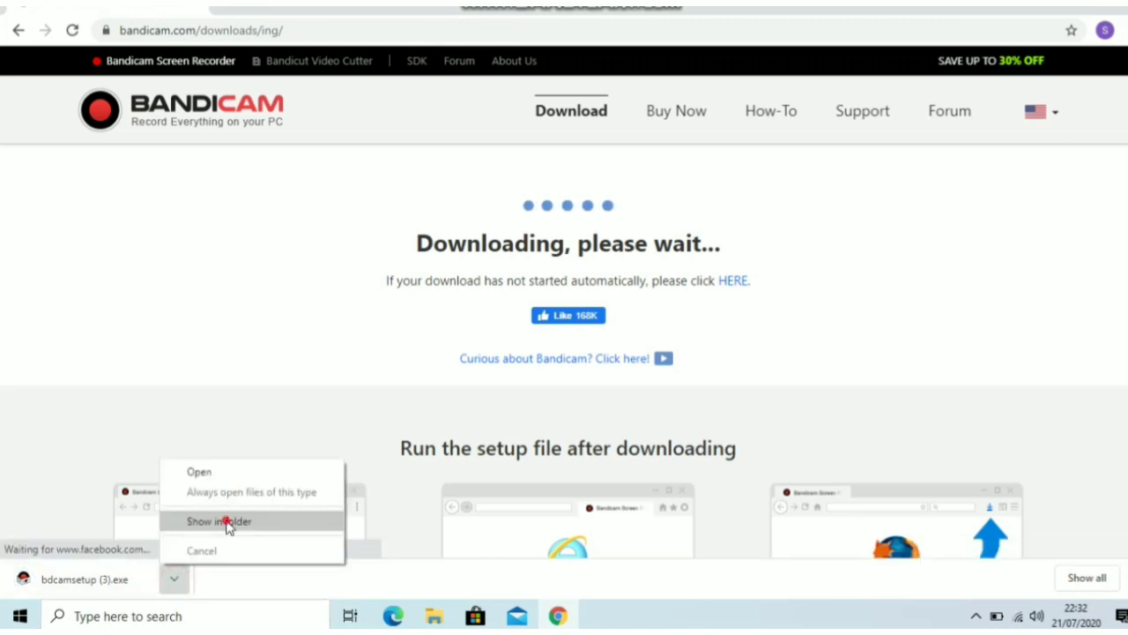
click(228, 522)
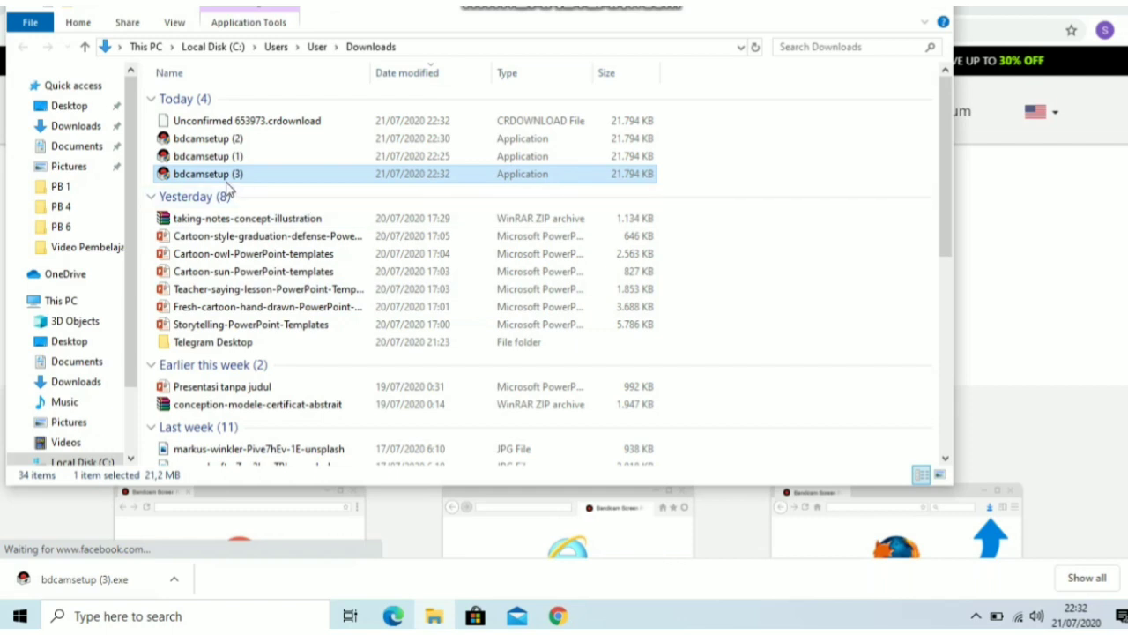
double_click(217, 176)
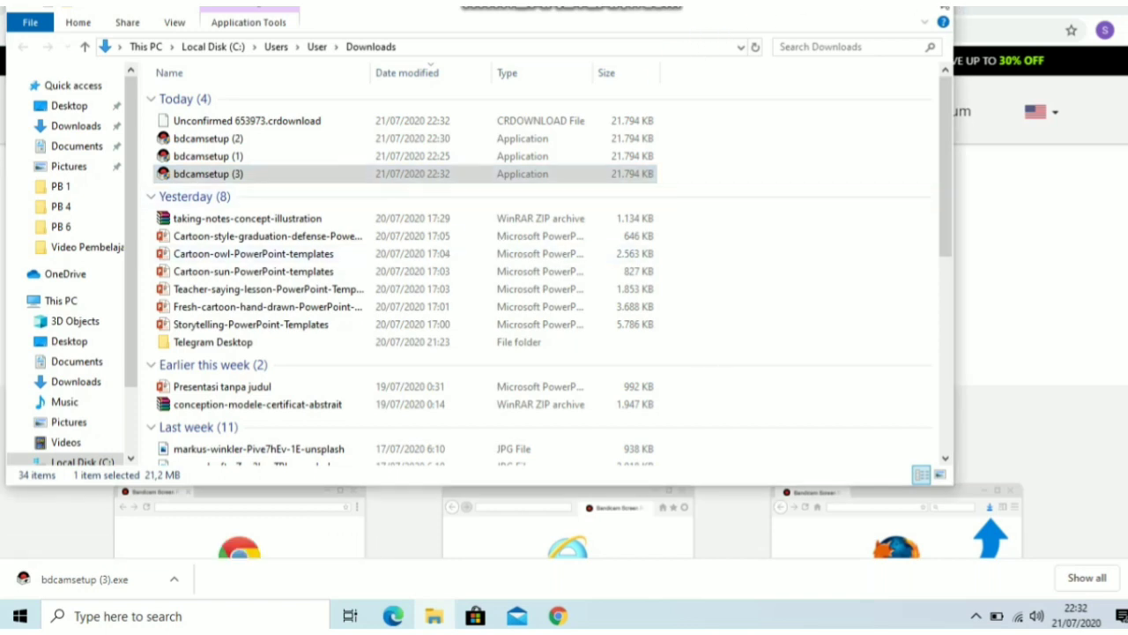
click(936, 7)
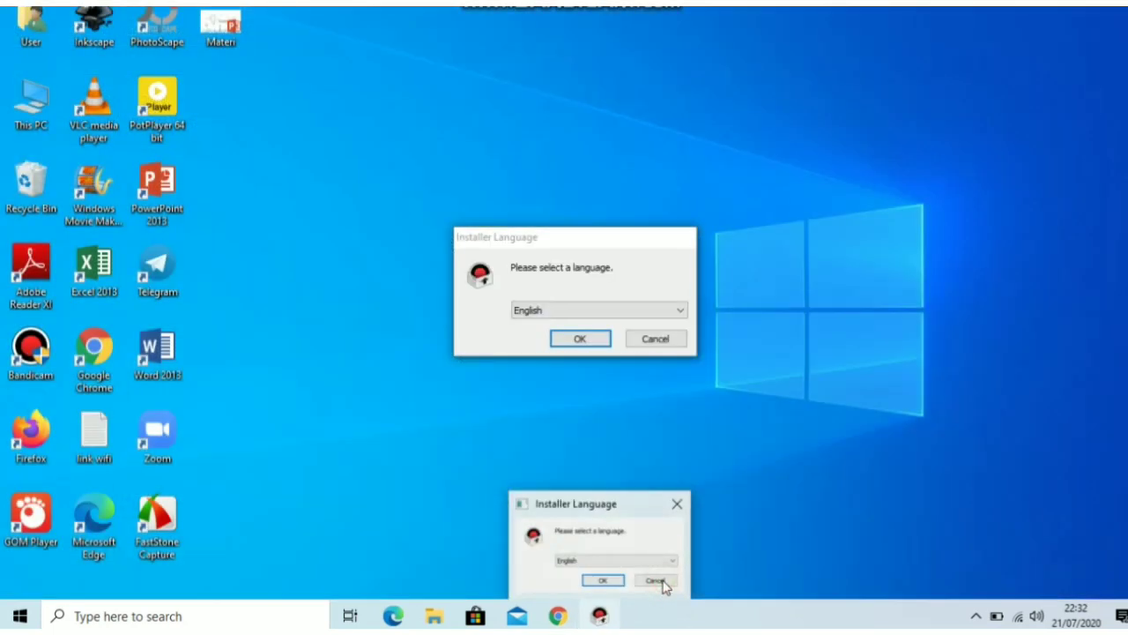
click(663, 587)
click(976, 616)
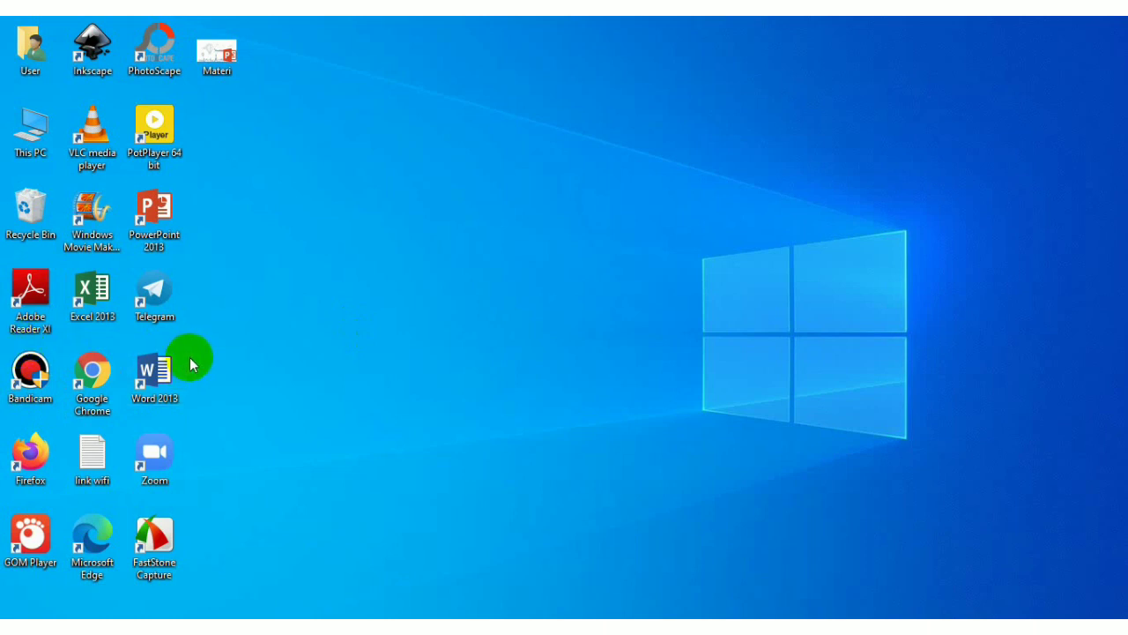
Step: Launch Bandicam from the desktop
double_click(34, 376)
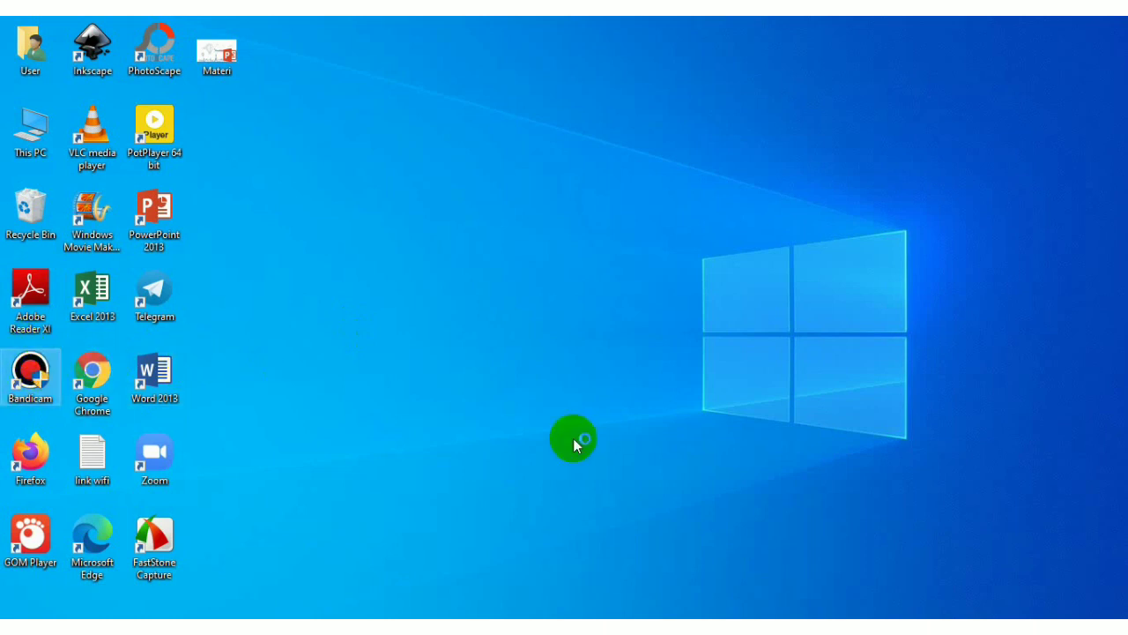
click(692, 494)
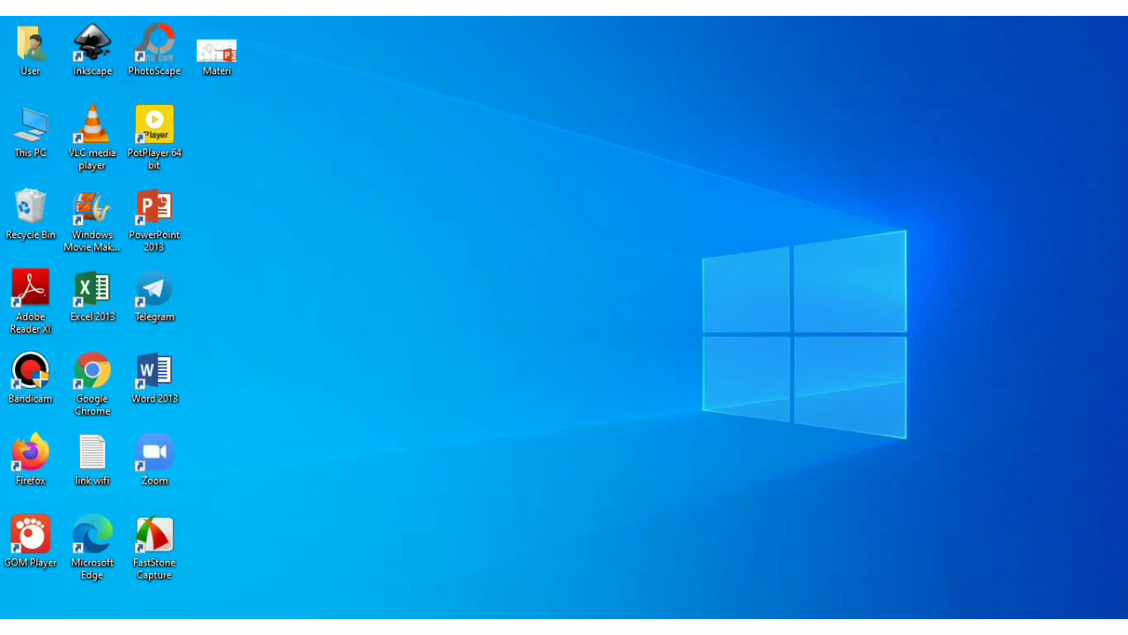
click(939, 628)
click(939, 603)
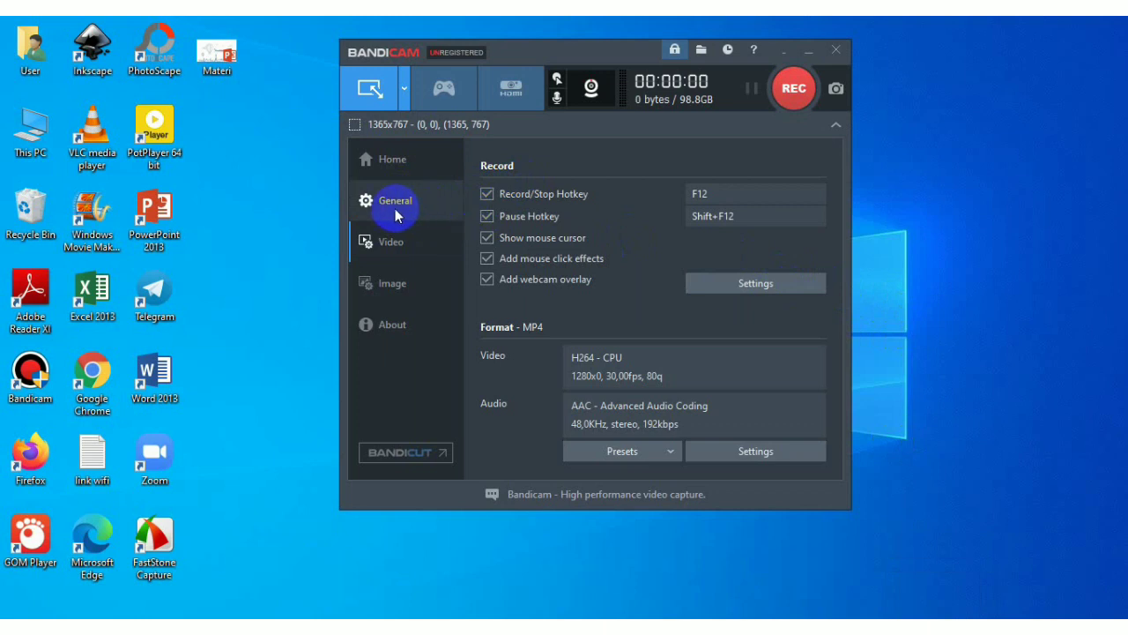
Step: Check the output folder in the general options and the Record/Stop Hotkey option in the video recording options
click(395, 208)
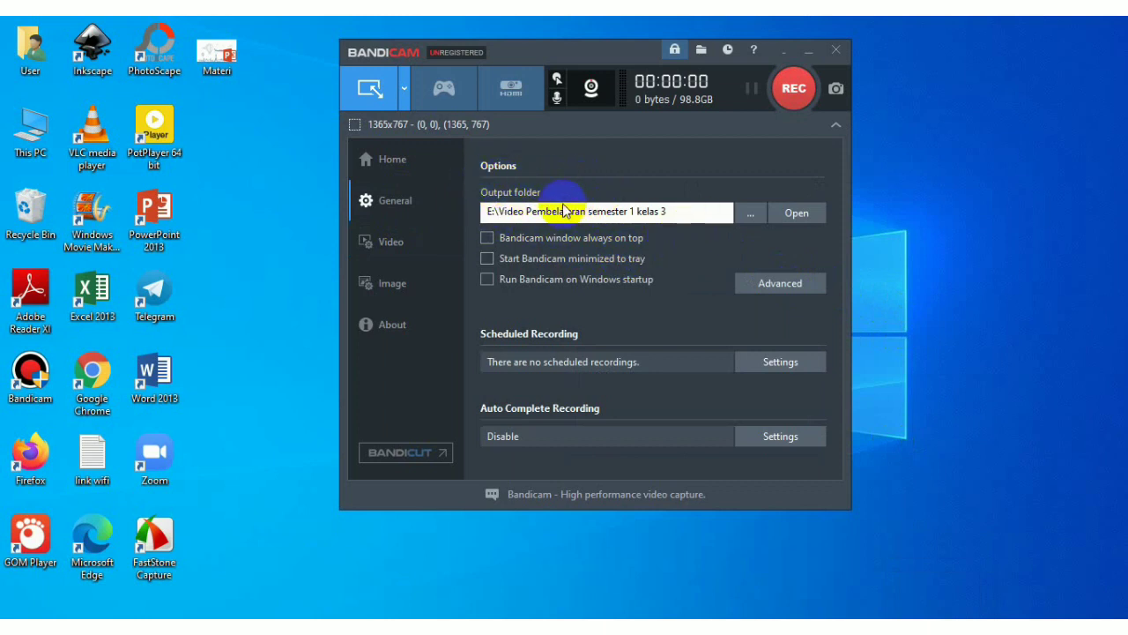
click(393, 253)
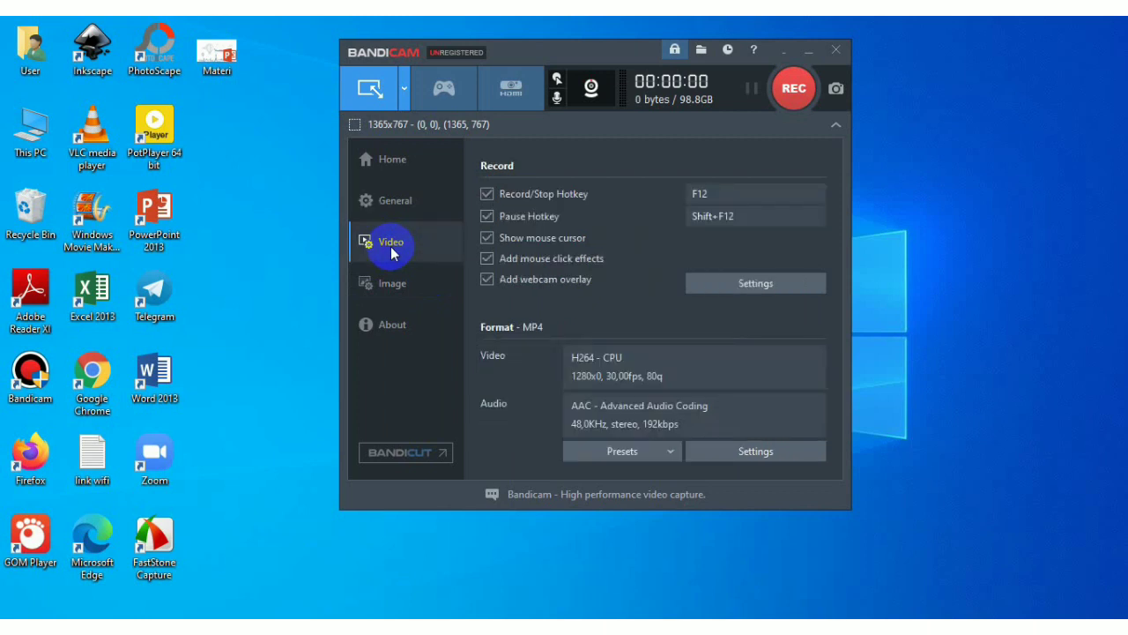
click(489, 197)
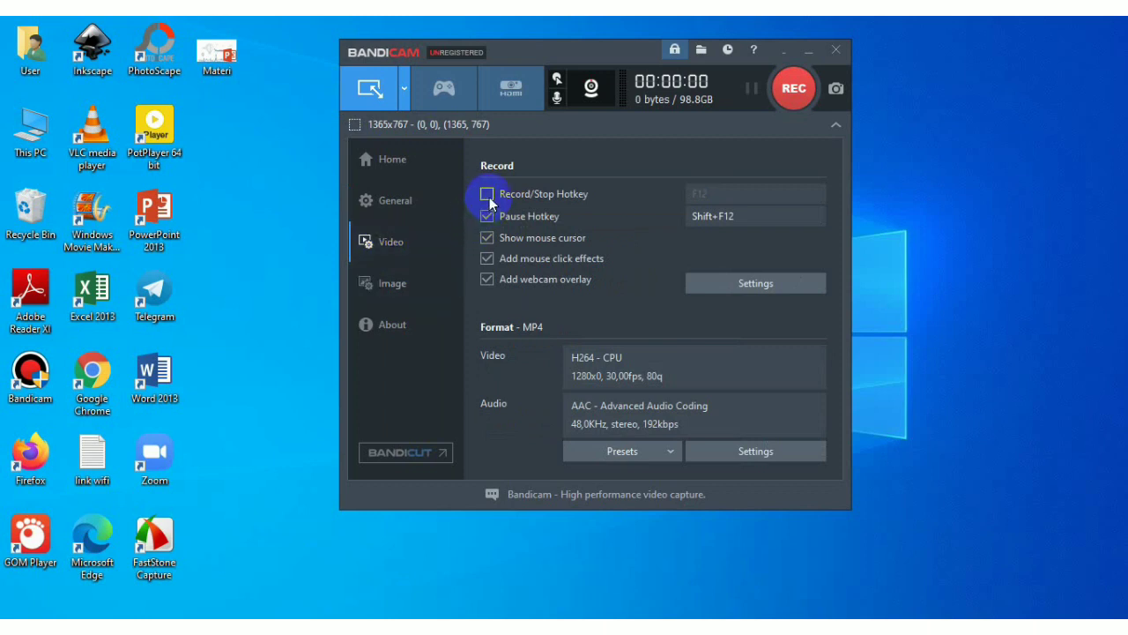
click(489, 198)
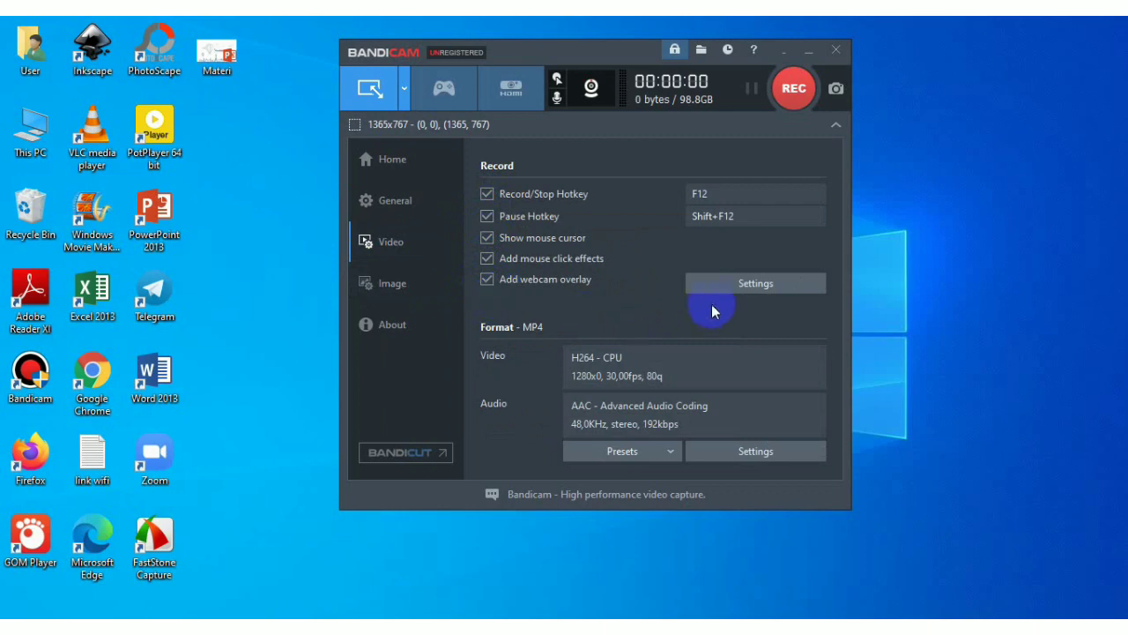
Step: In the recording sound settings, select Speaker/HP (2- Realtek High Definition Audio) as both primary and secondary sound device
click(745, 287)
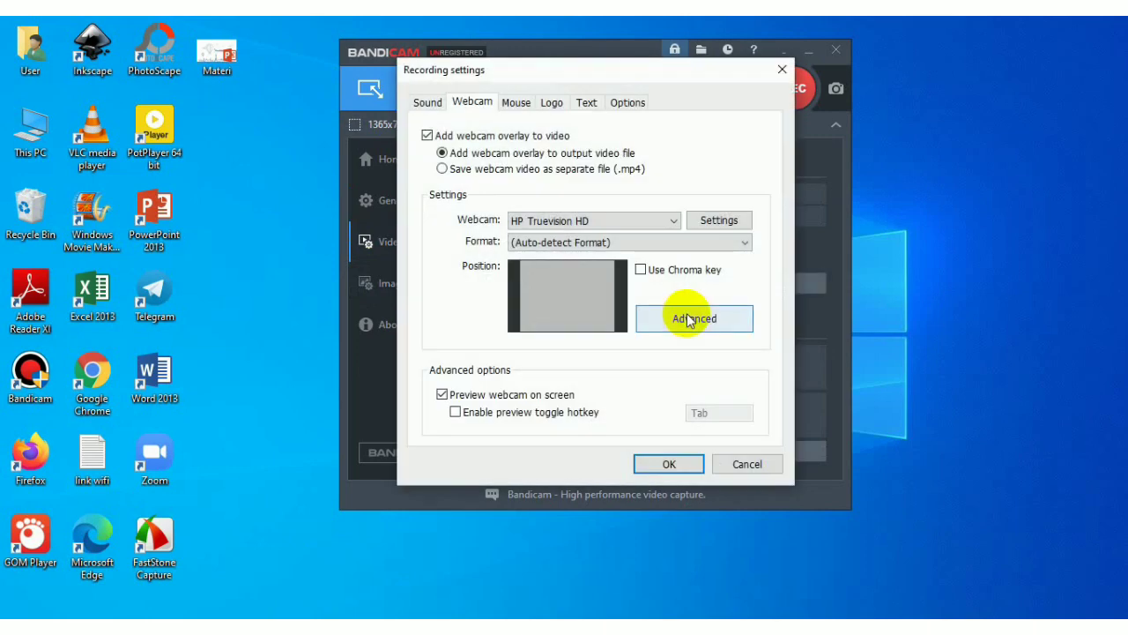
click(429, 103)
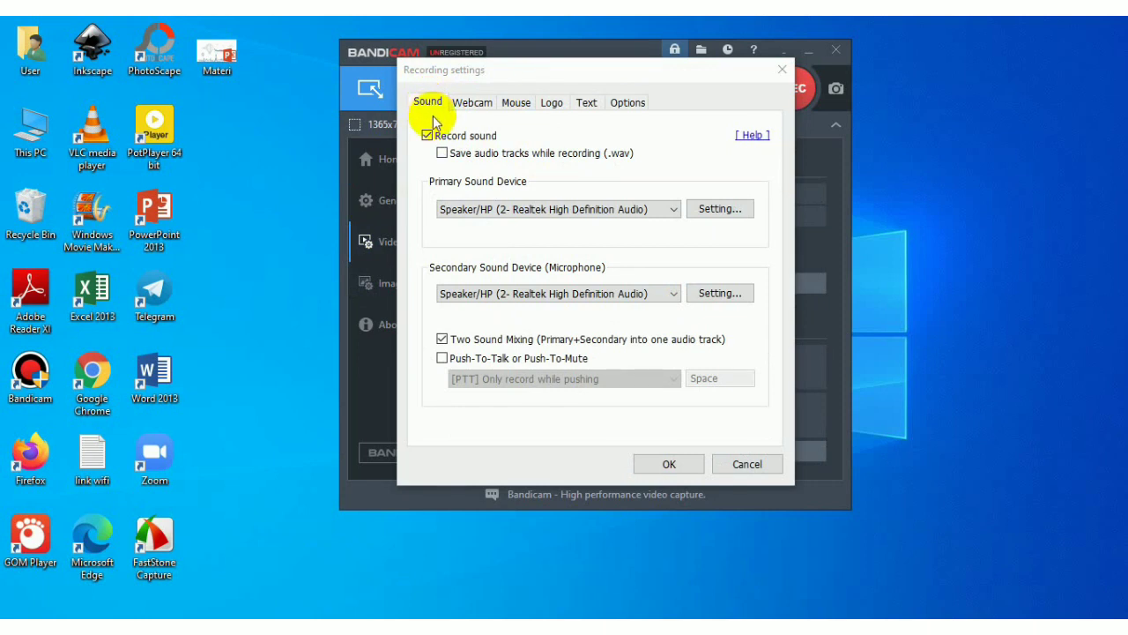
click(673, 212)
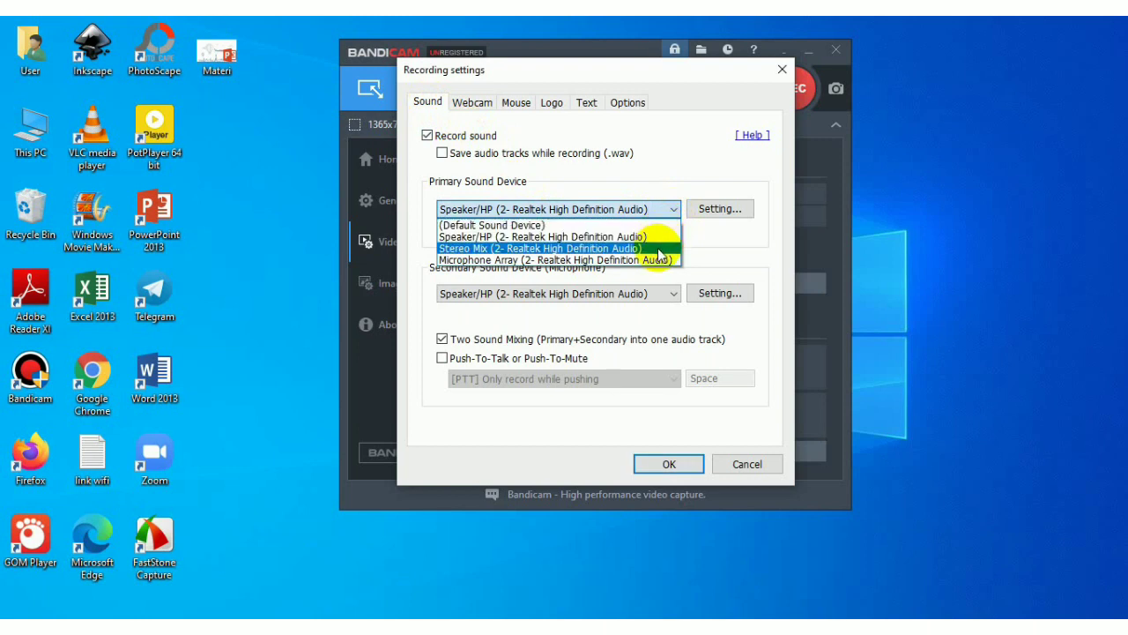
click(662, 239)
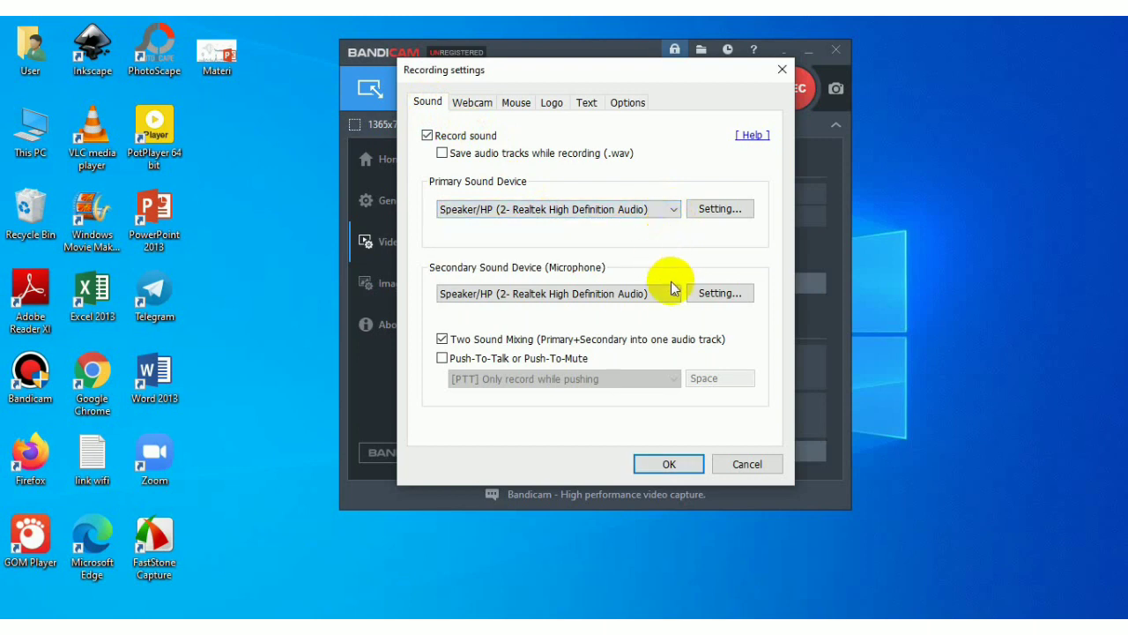
click(672, 293)
click(662, 338)
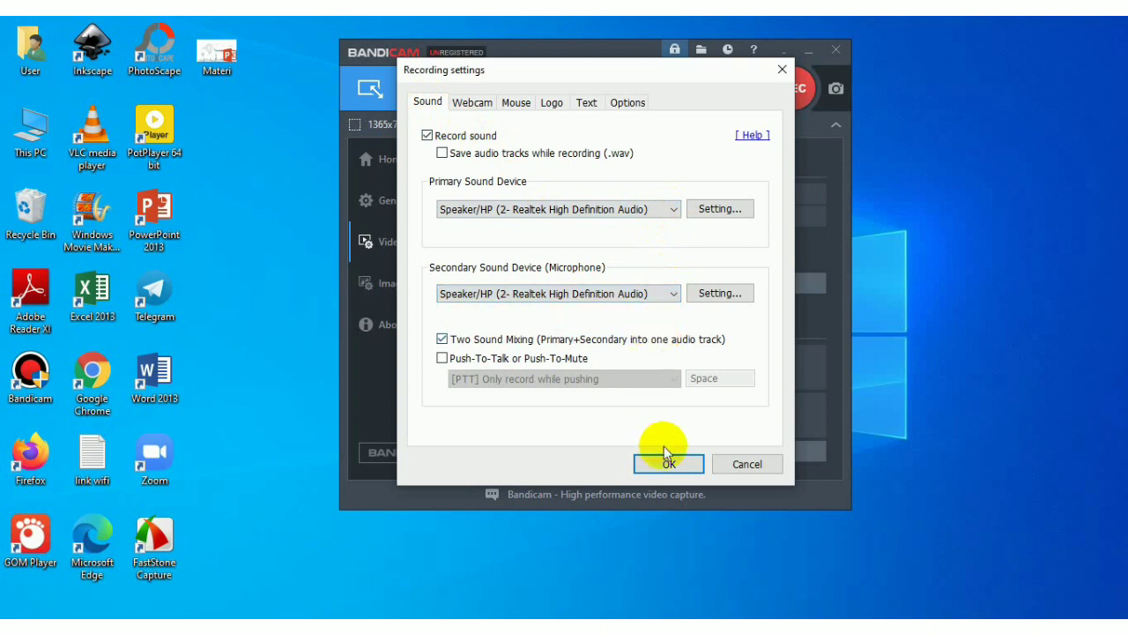
Step: Open the advanced webcam overlay settings and preview the full-size and four corner preset positions
click(469, 104)
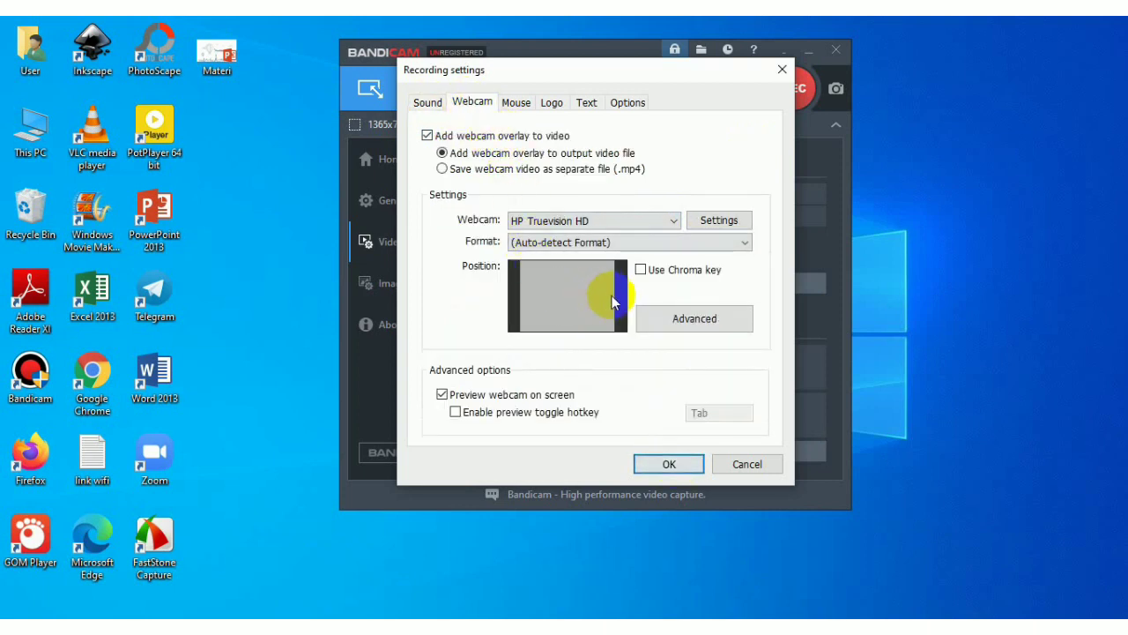
click(678, 320)
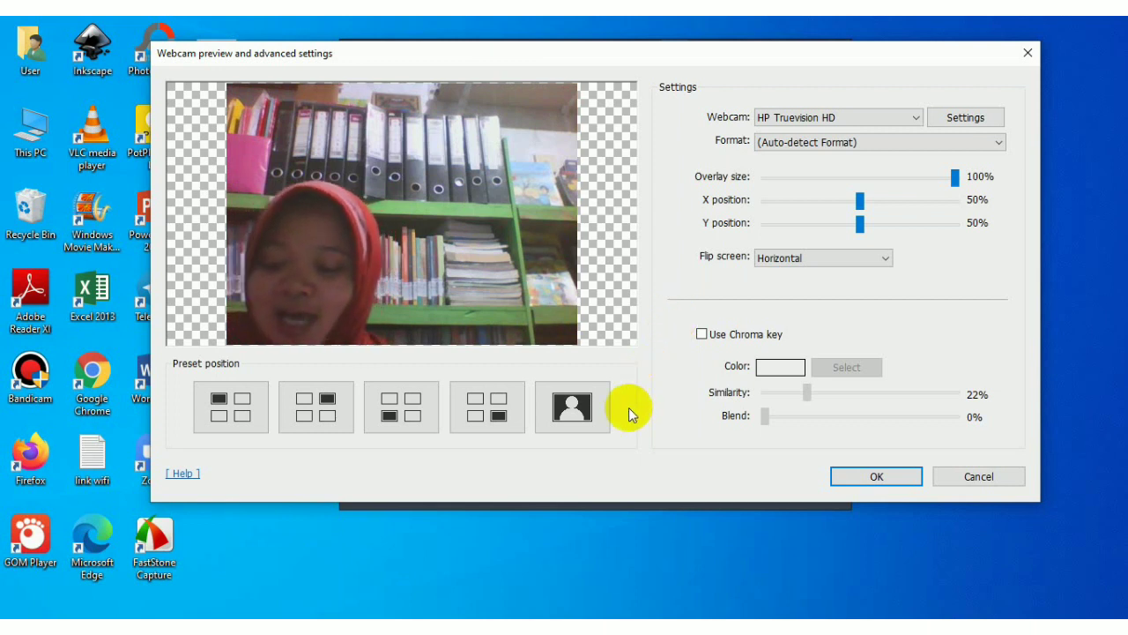
click(586, 408)
click(490, 414)
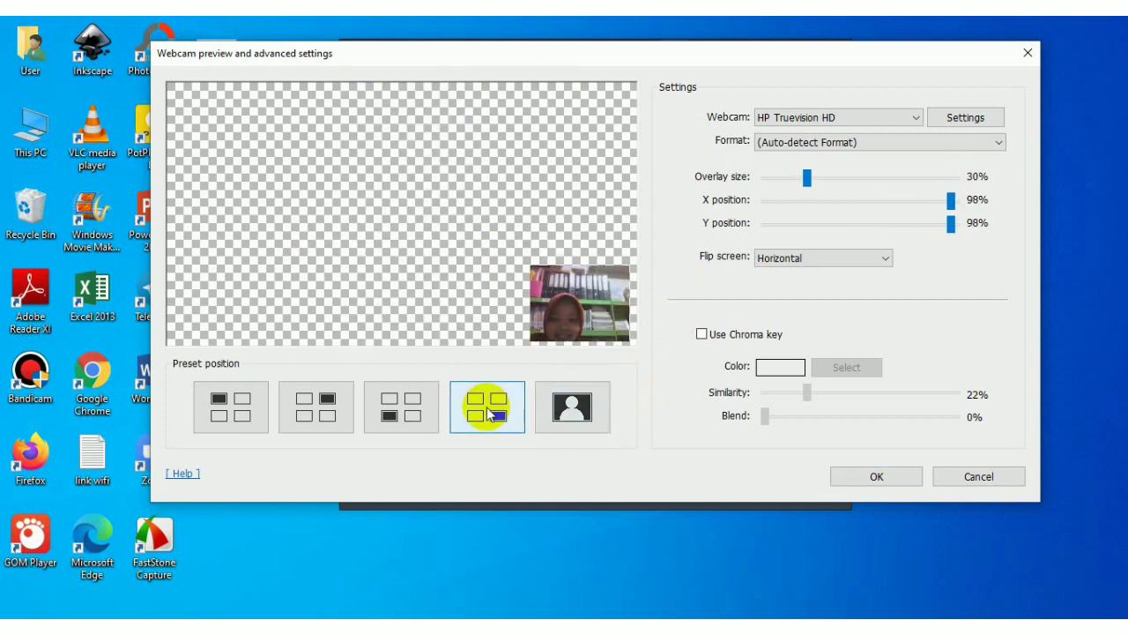
click(397, 402)
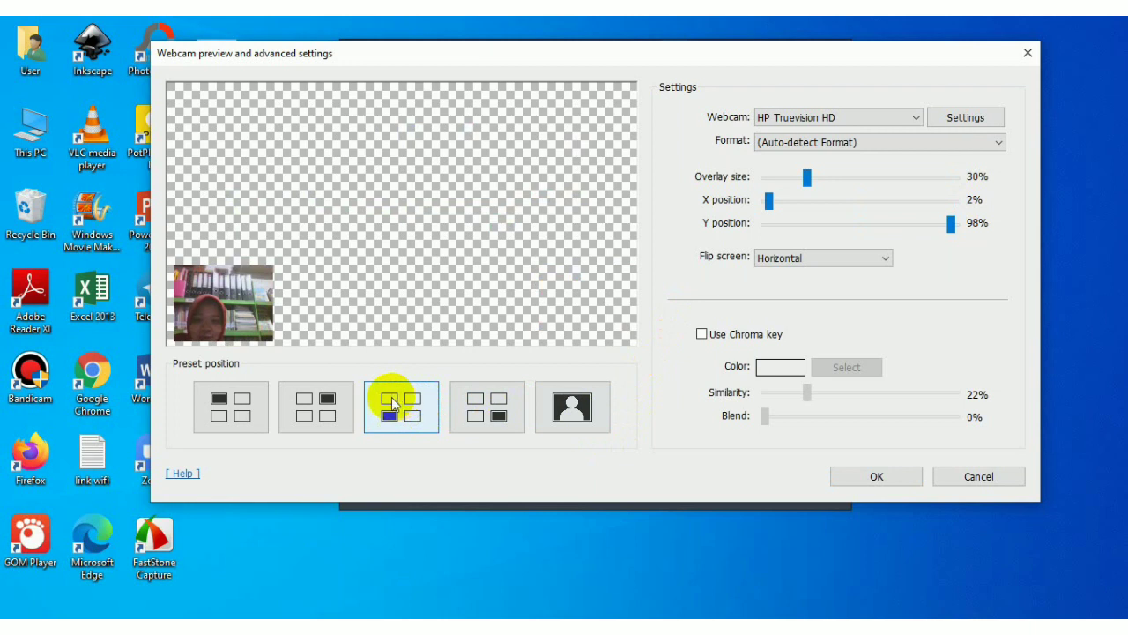
click(324, 402)
click(240, 399)
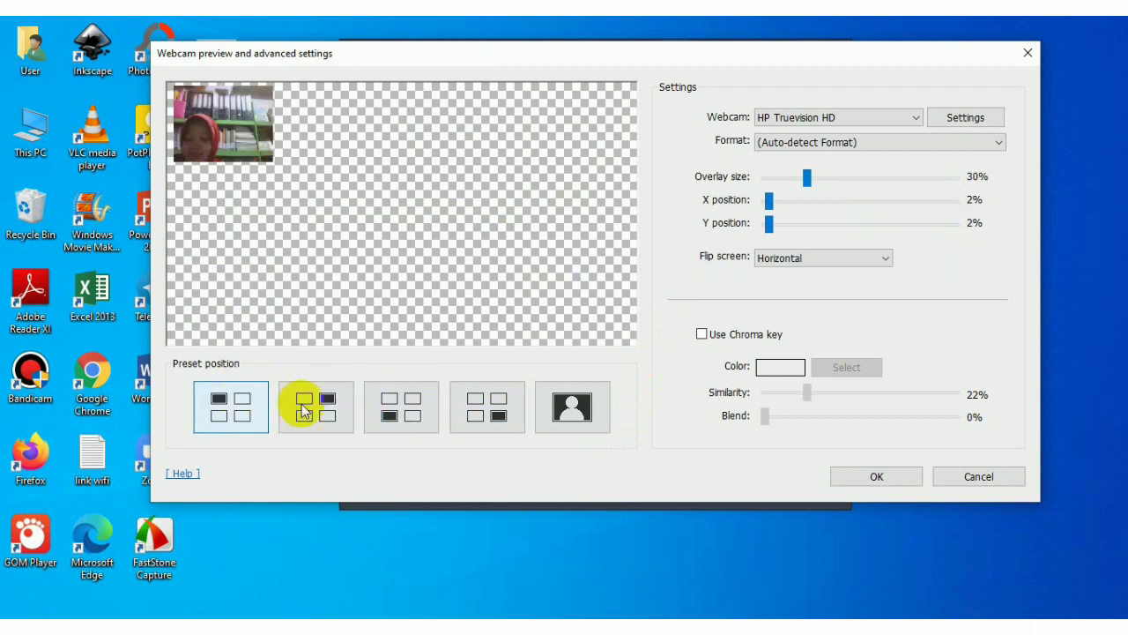
click(563, 407)
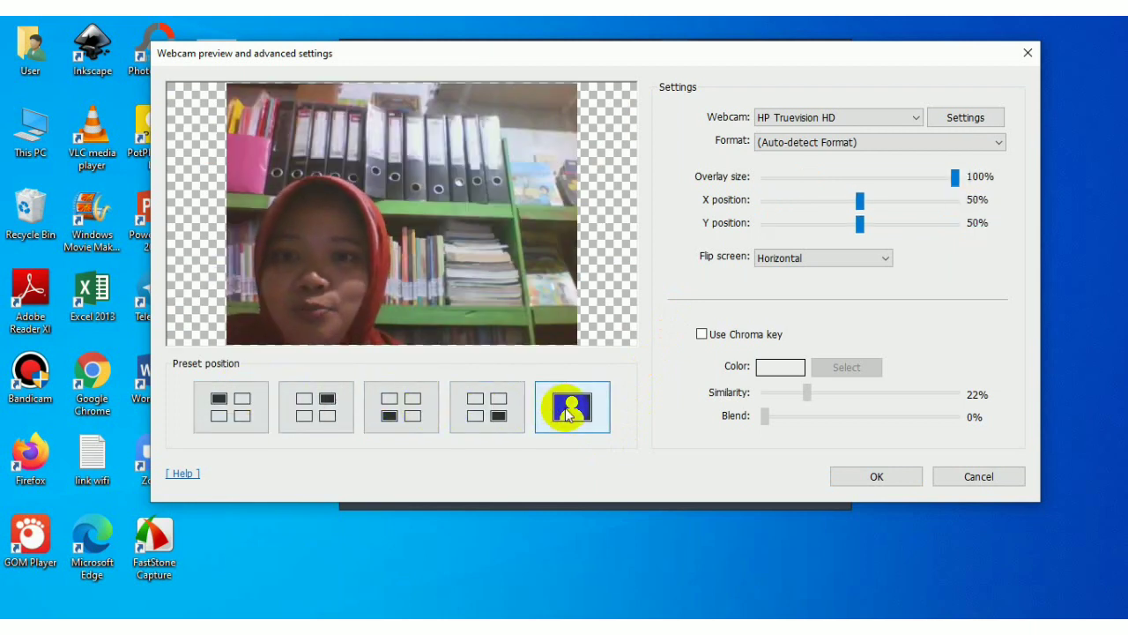
click(487, 408)
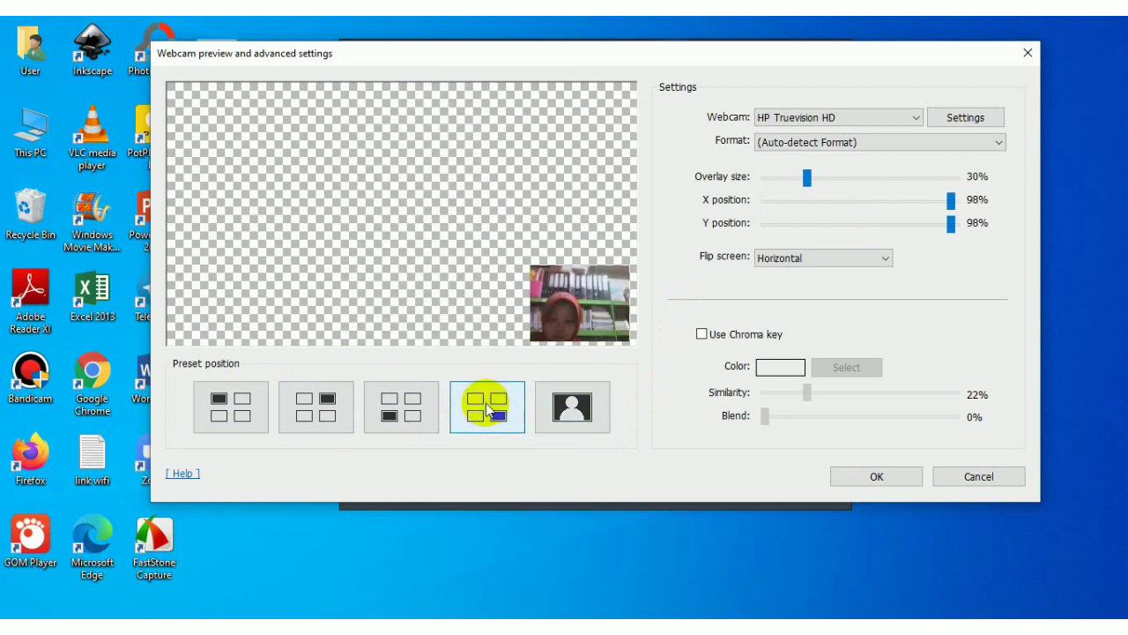
click(377, 401)
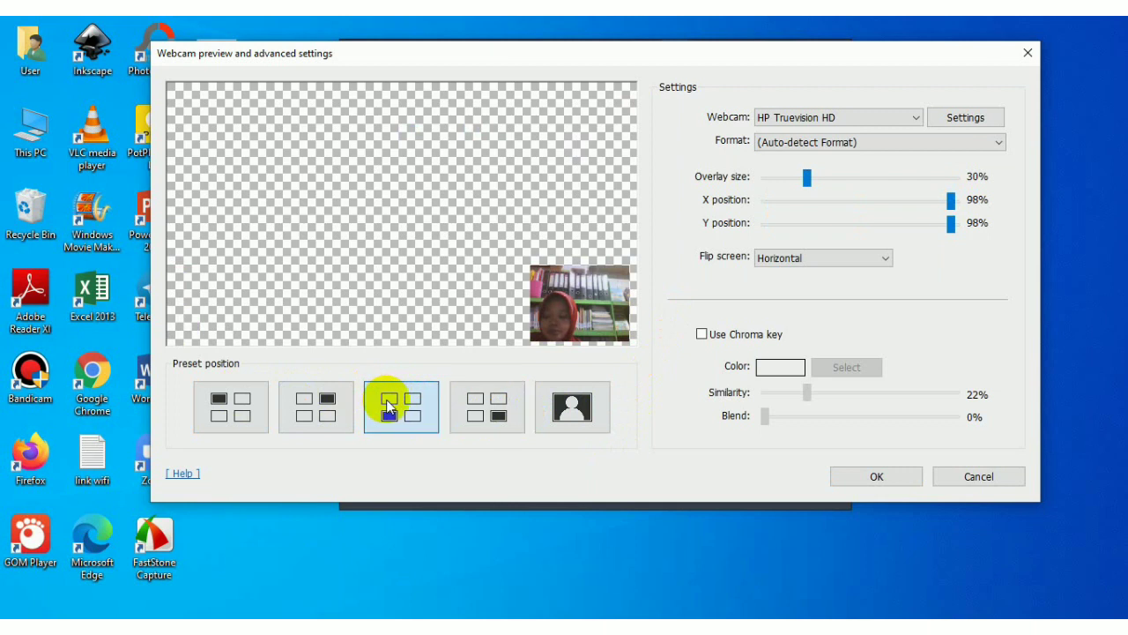
click(326, 405)
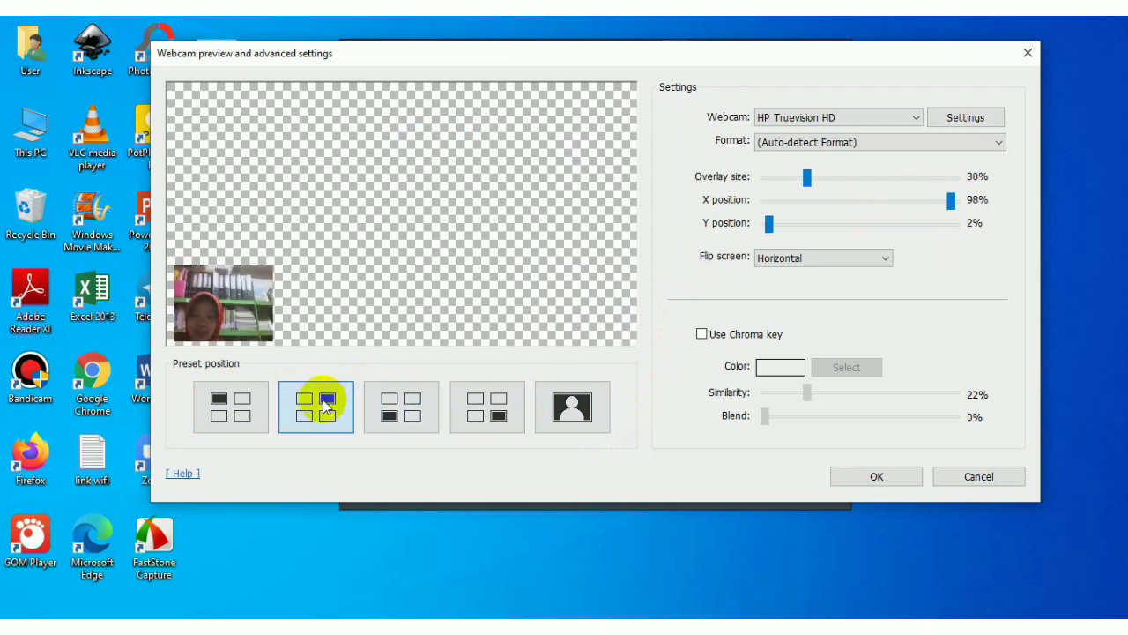
click(233, 393)
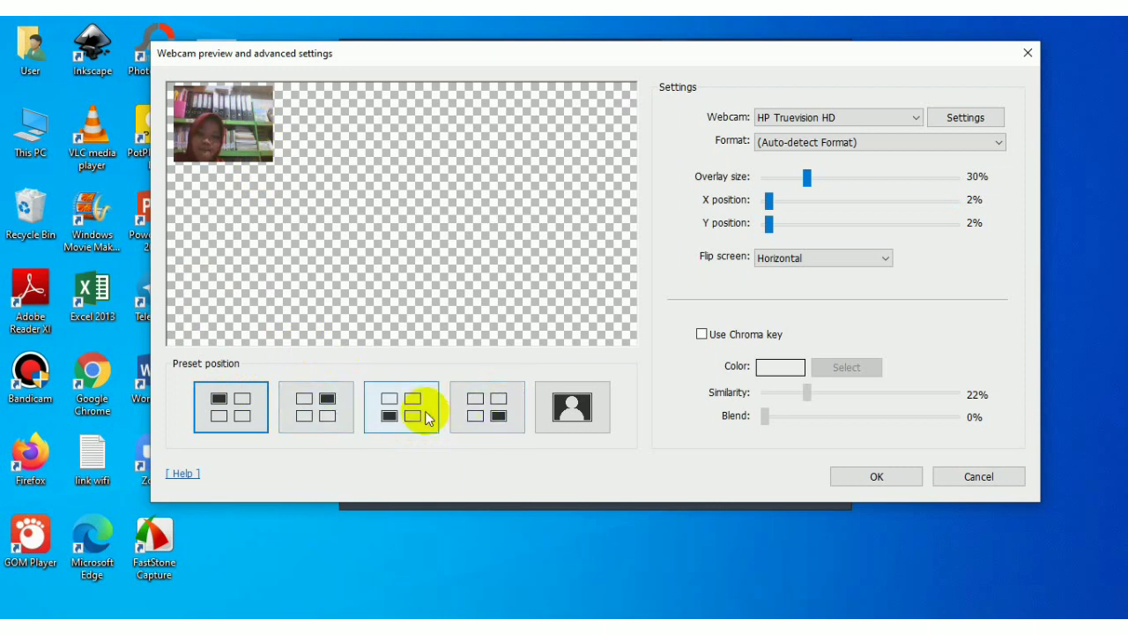
Step: Apply the top-right webcam overlay preset with overlay size 26%, X position 99% and Y position 7%
click(324, 401)
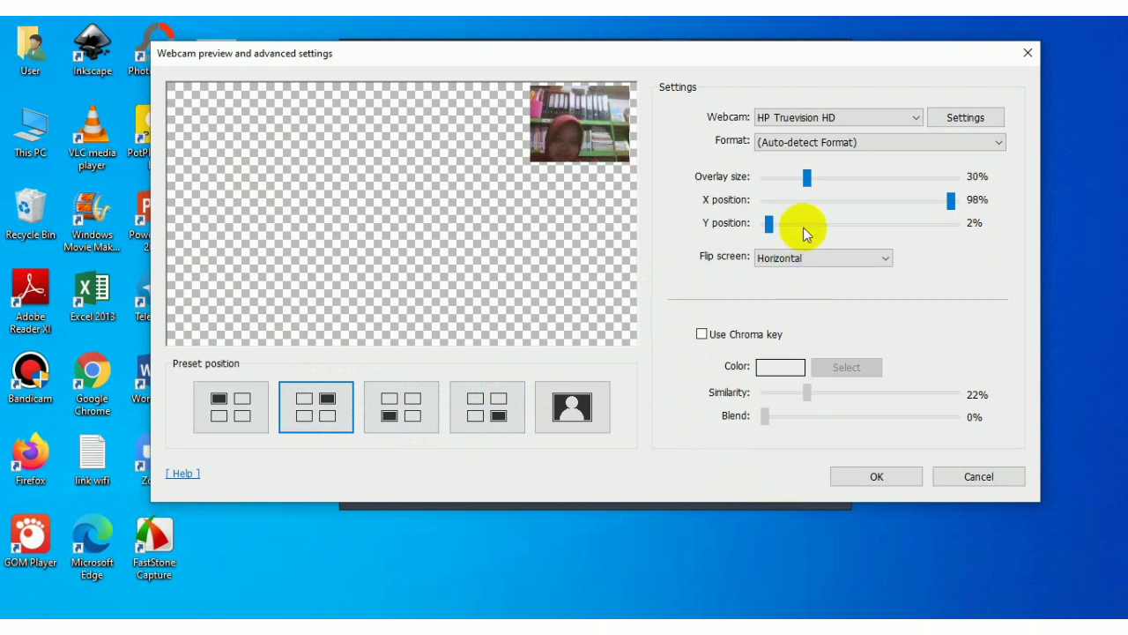
drag(806, 177, 797, 172)
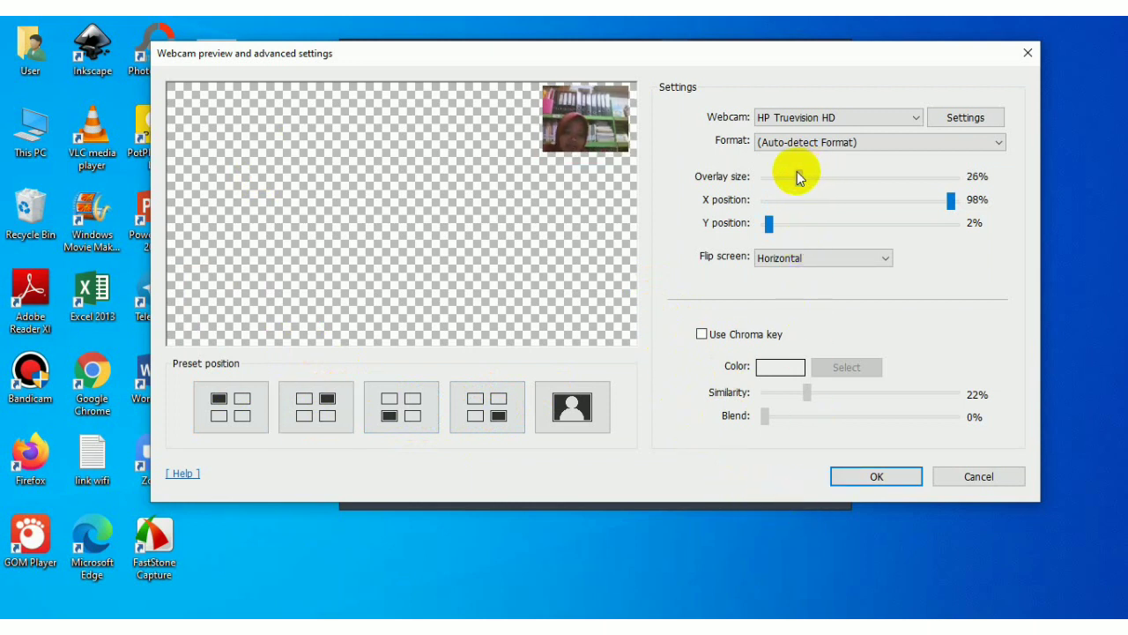
drag(935, 200, 955, 216)
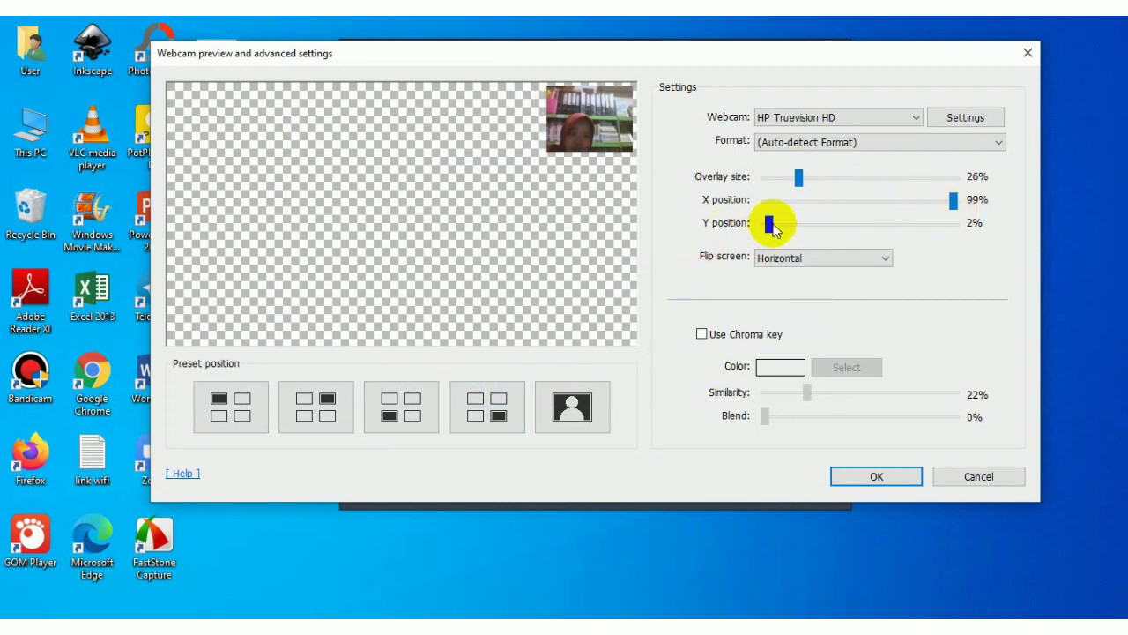
drag(768, 221, 781, 227)
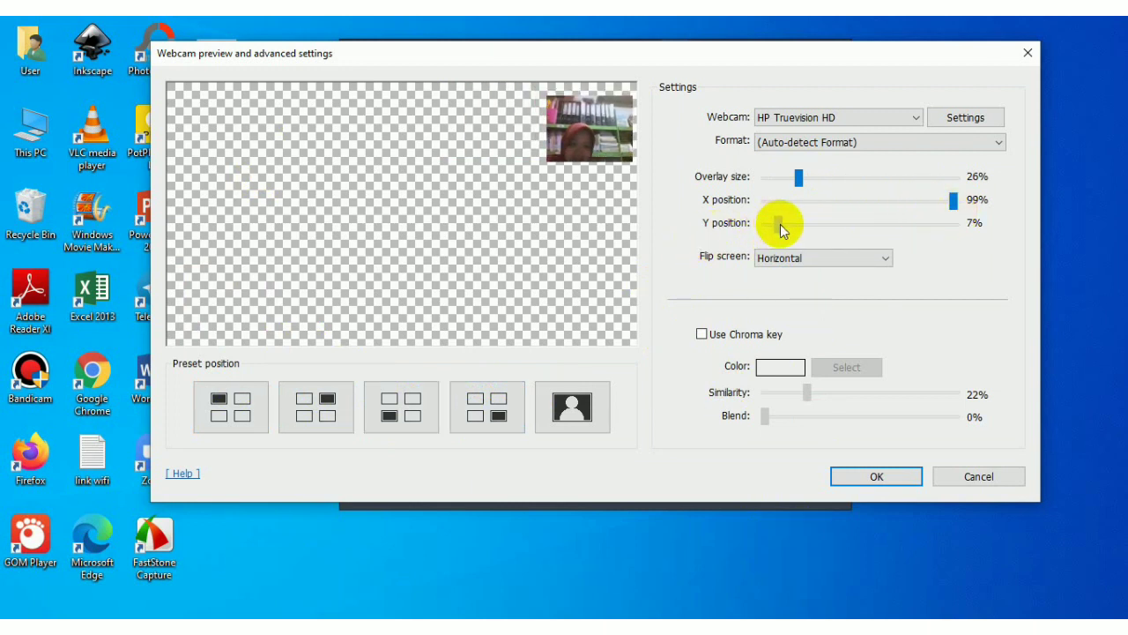
click(857, 477)
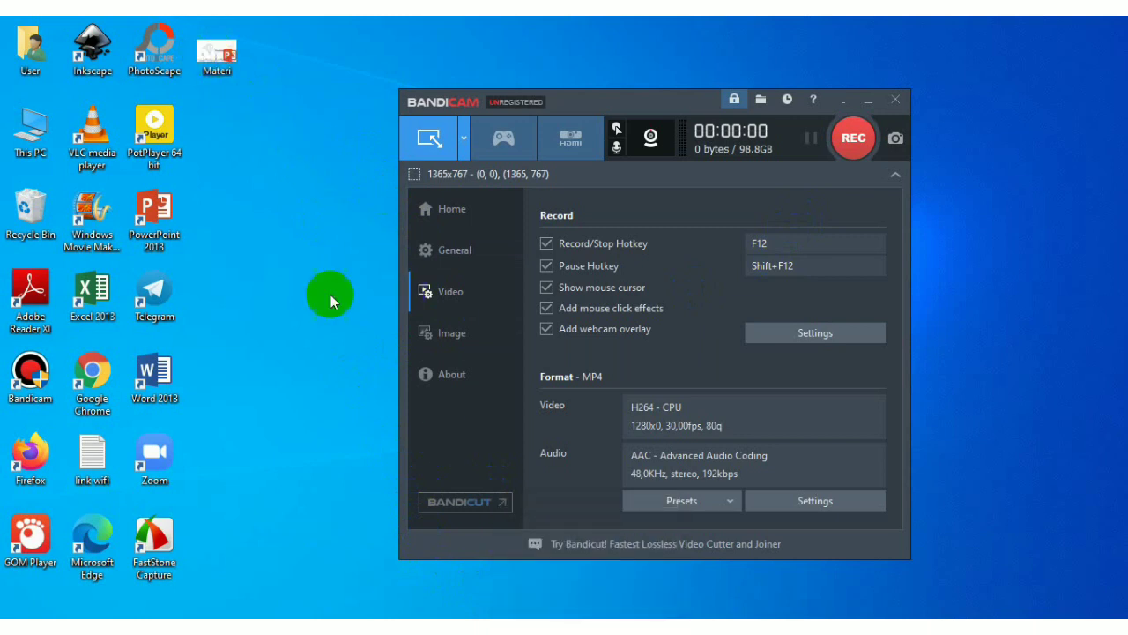
Step: Open the Materi presentation in PowerPoint and bring the Bandicam window in front of it, moved toward the slide's upper right
click(228, 71)
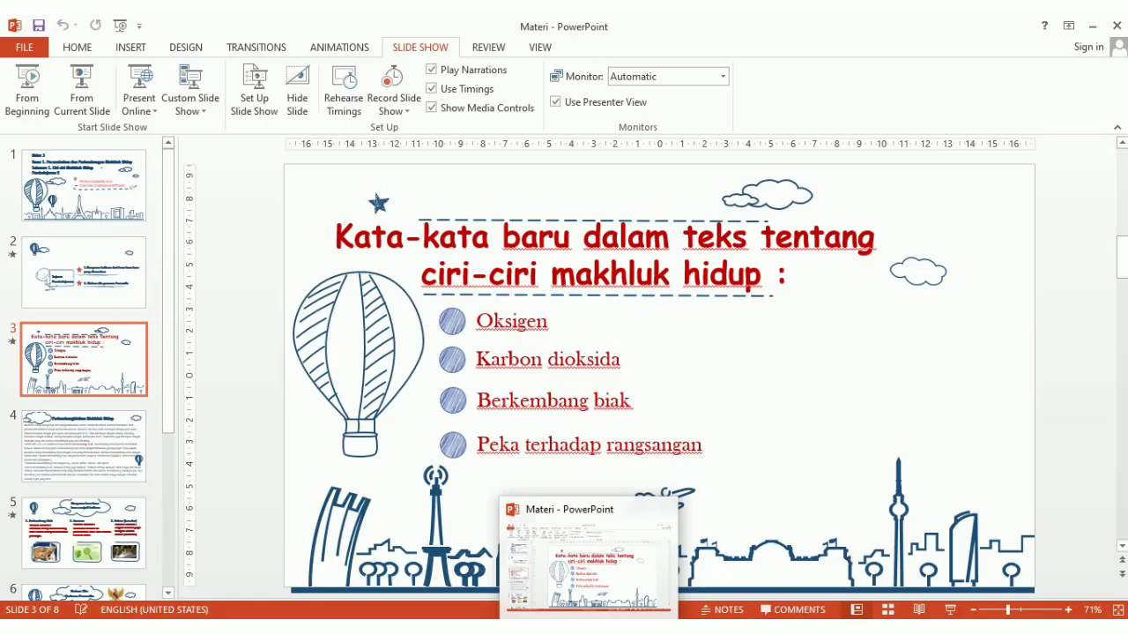
click(594, 569)
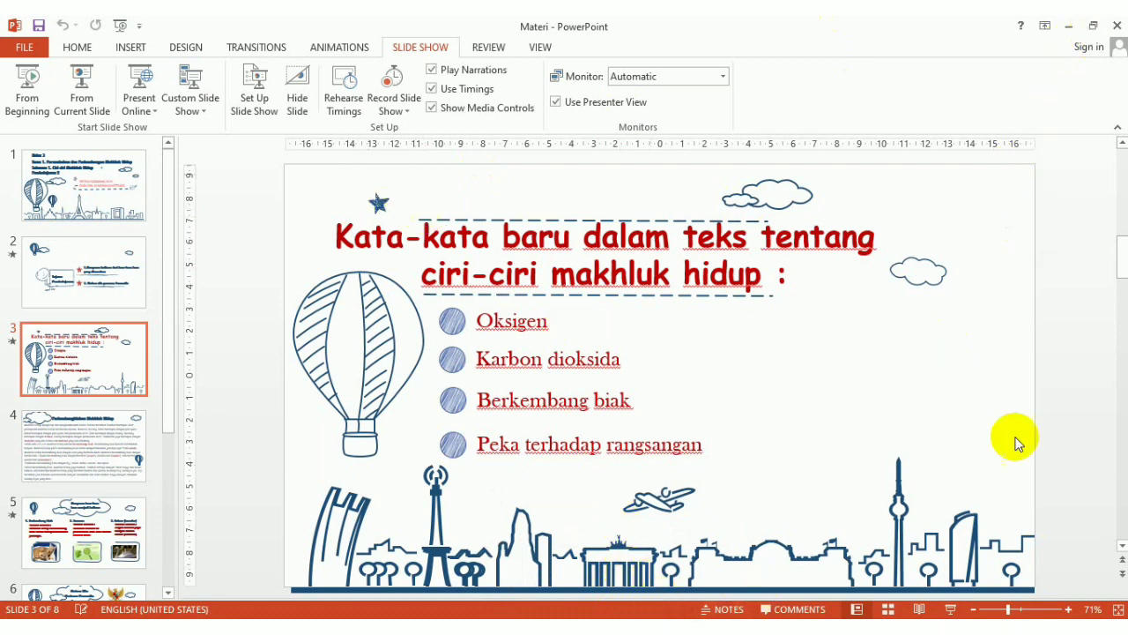
click(938, 628)
click(939, 602)
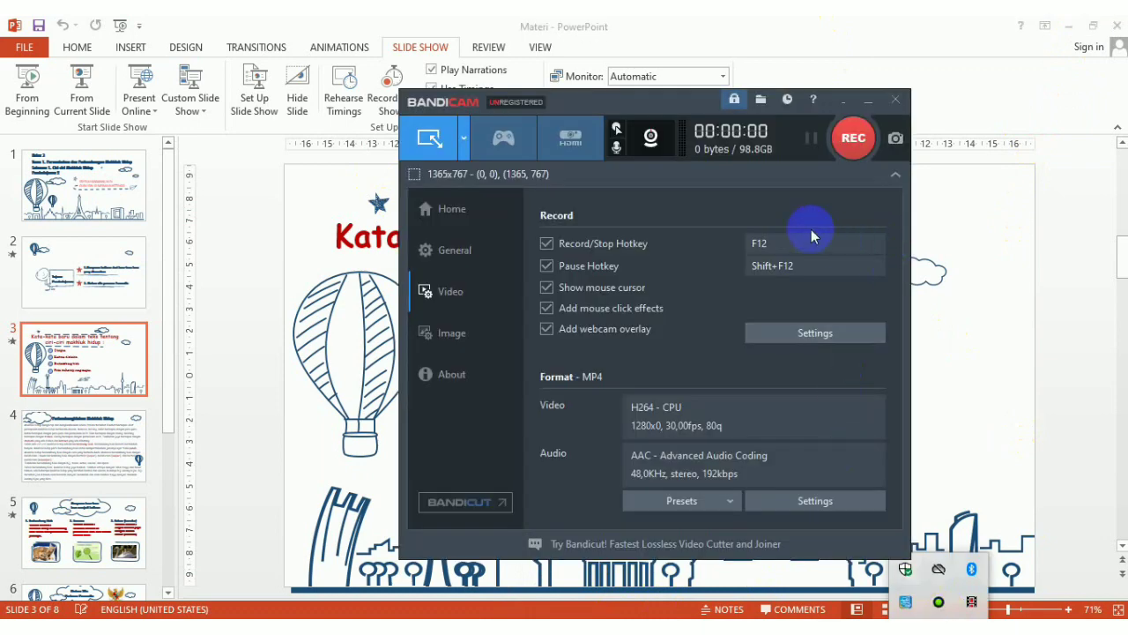
drag(648, 108, 822, 46)
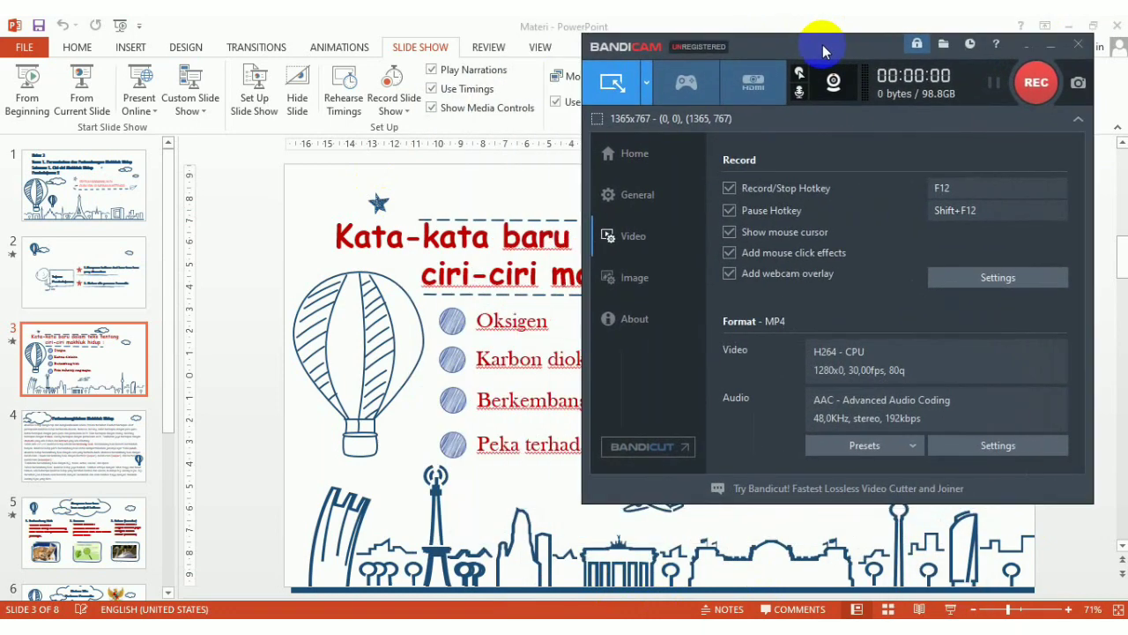